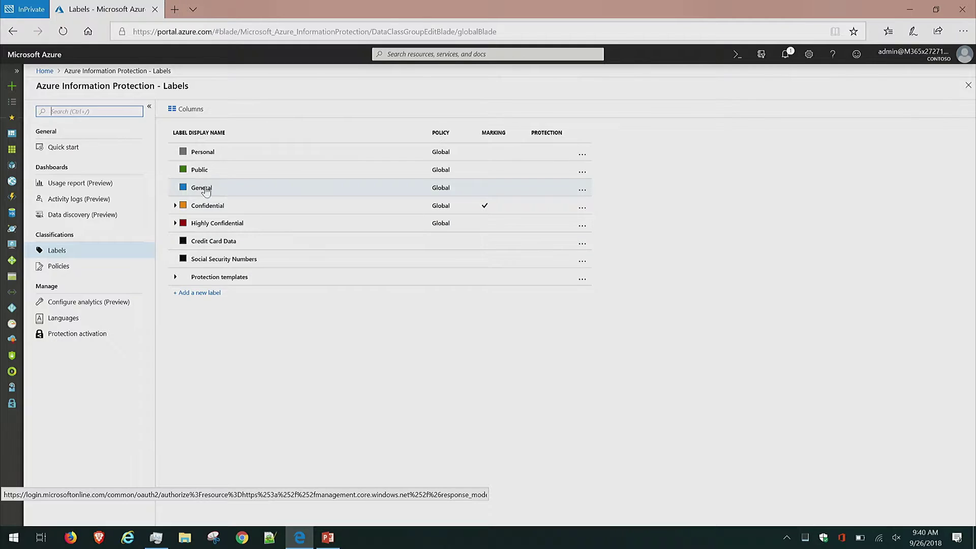
# Step: Open the Usage report (Preview) dashboard, showing 390 labeled items and 17 protected over 30 days
pyautogui.click(143, 184)
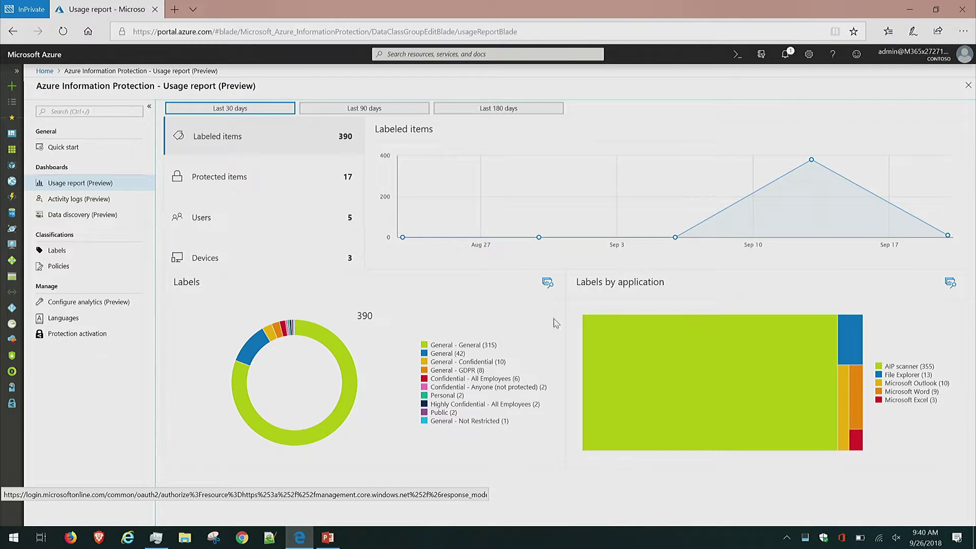
# Step: Chart Protected items on the usage report trend, which peaks near 17 in mid-September
pyautogui.moveTo(607, 335)
pyautogui.click(304, 169)
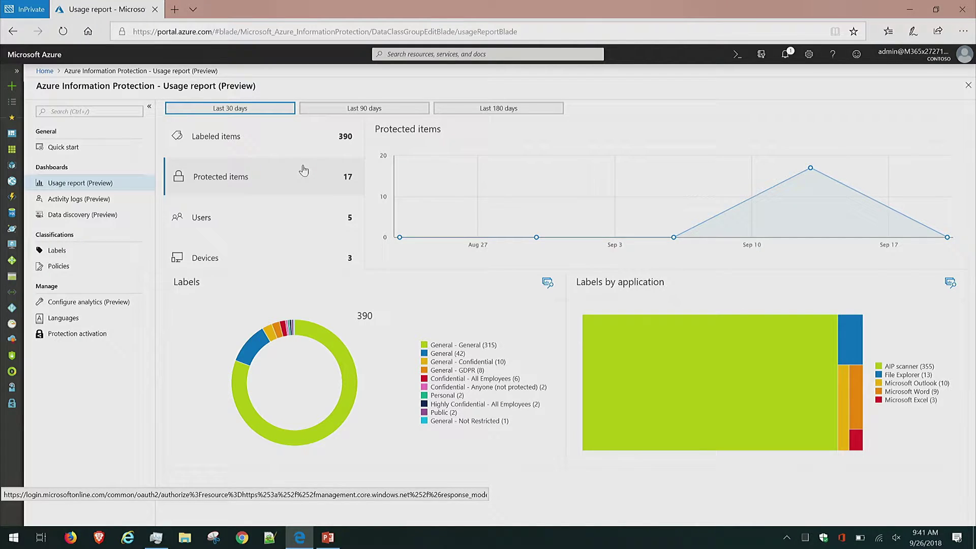
# Step: Plot users on the trend chart, then devices, which rise from 0 to 3
pyautogui.click(298, 208)
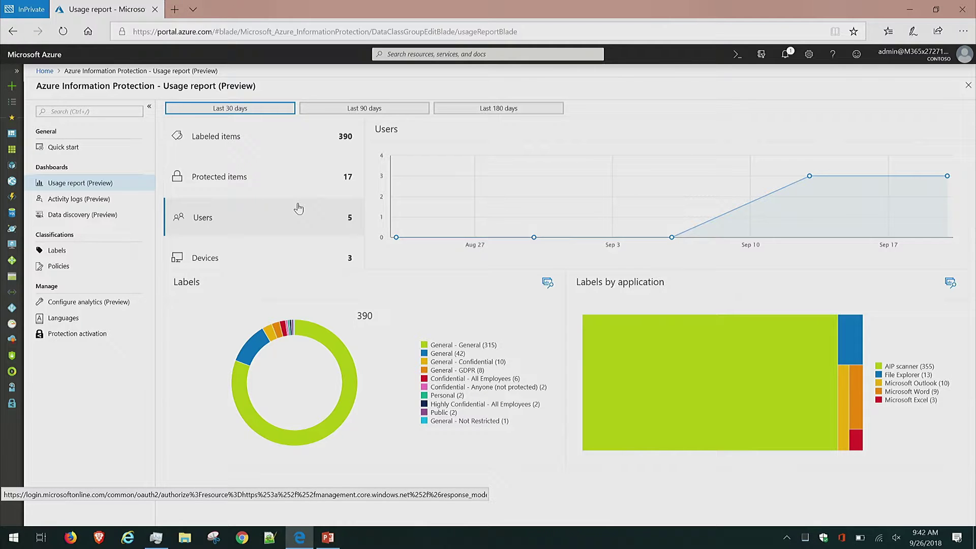
pyautogui.click(294, 255)
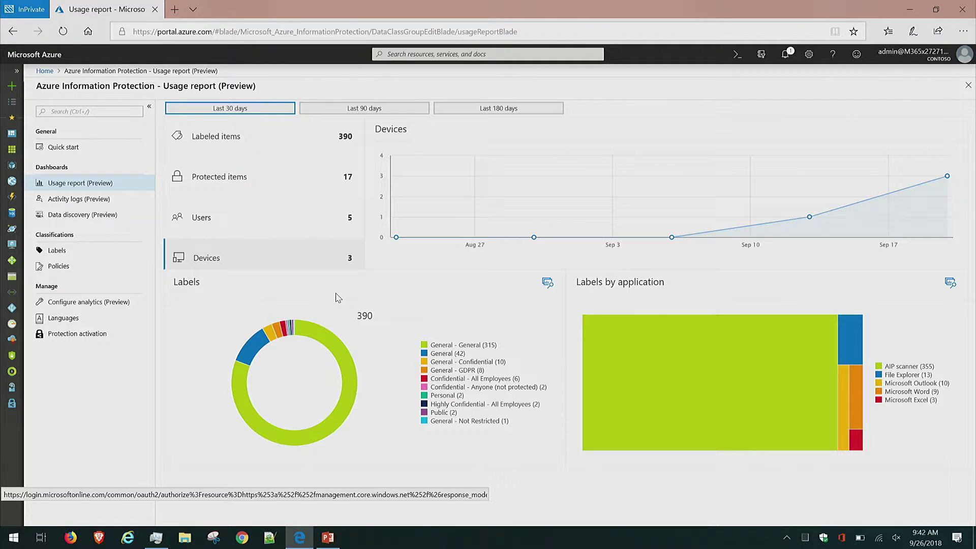
# Step: Hide the General - General and General entries from the Labels donut, leaving a total of 33
pyautogui.click(441, 345)
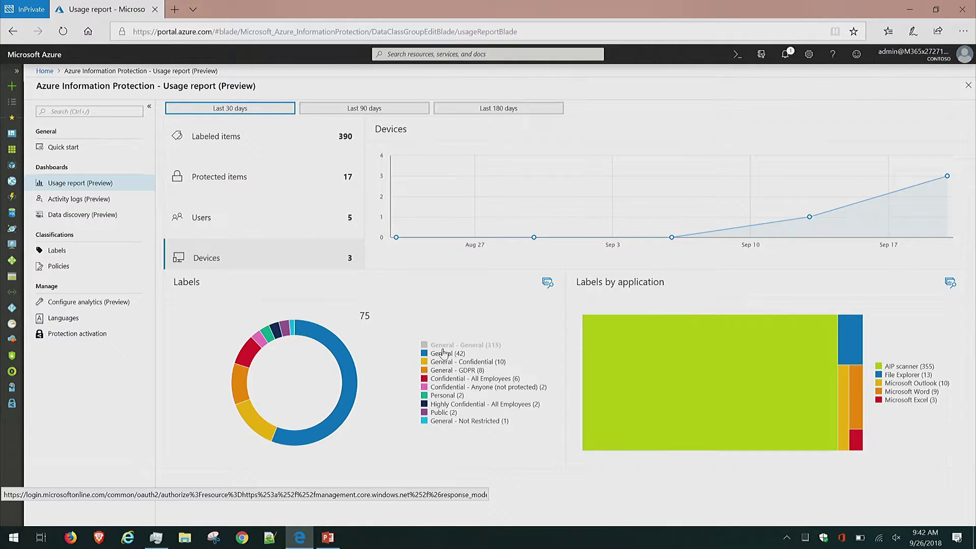
pyautogui.click(441, 347)
pyautogui.click(443, 348)
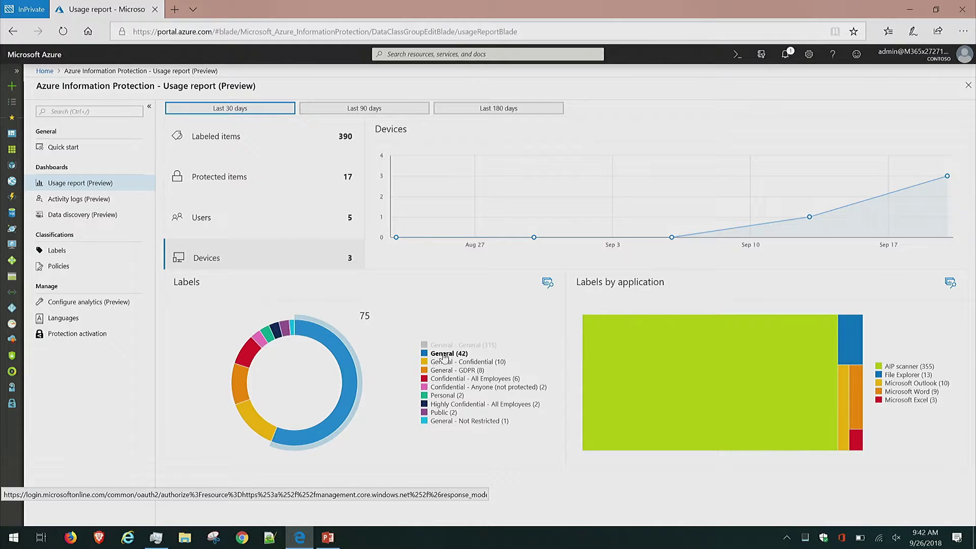
pyautogui.click(444, 354)
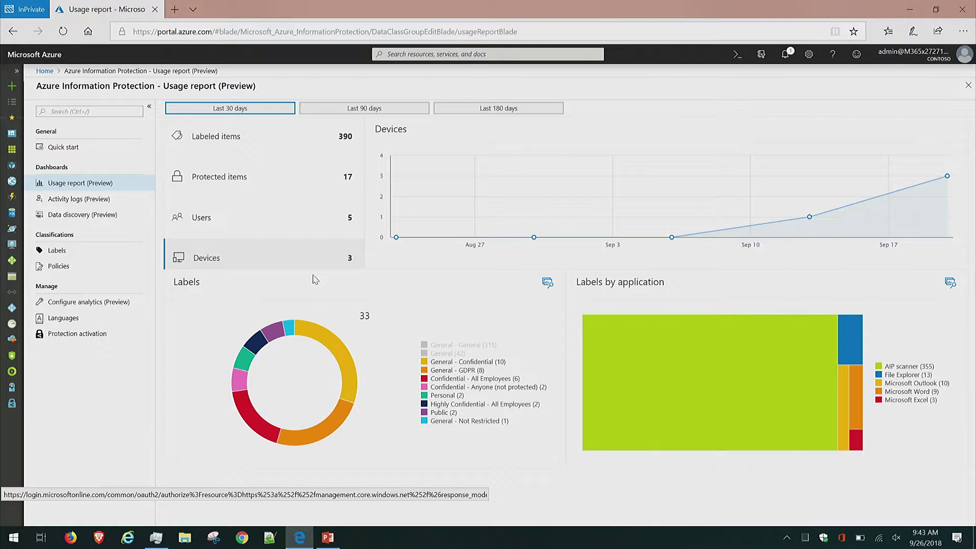
# Step: Open Data discovery (Preview), showing 329 labeled files, 283 in the file repository
pyautogui.click(126, 215)
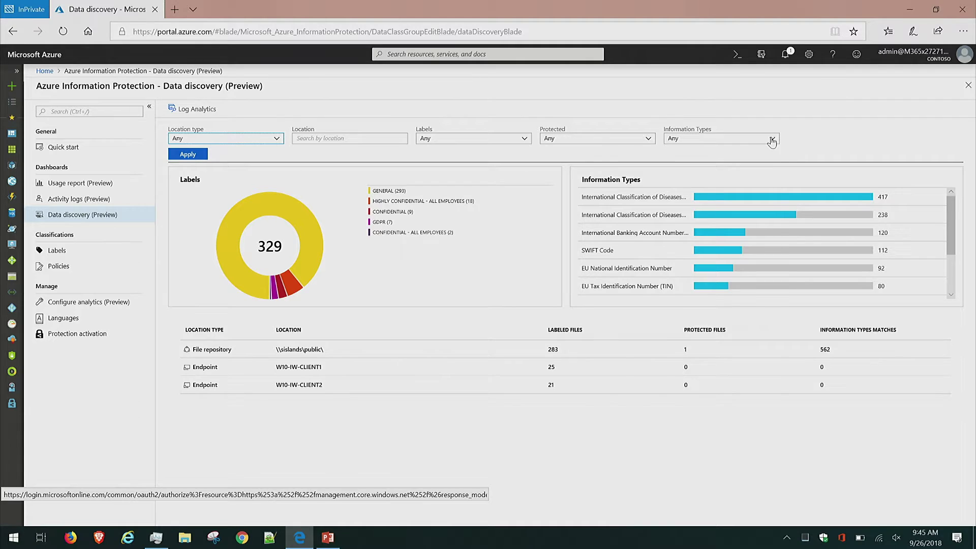
# Step: Filter Data discovery to Credit Card Number and open the public file repository's Files view
pyautogui.click(772, 139)
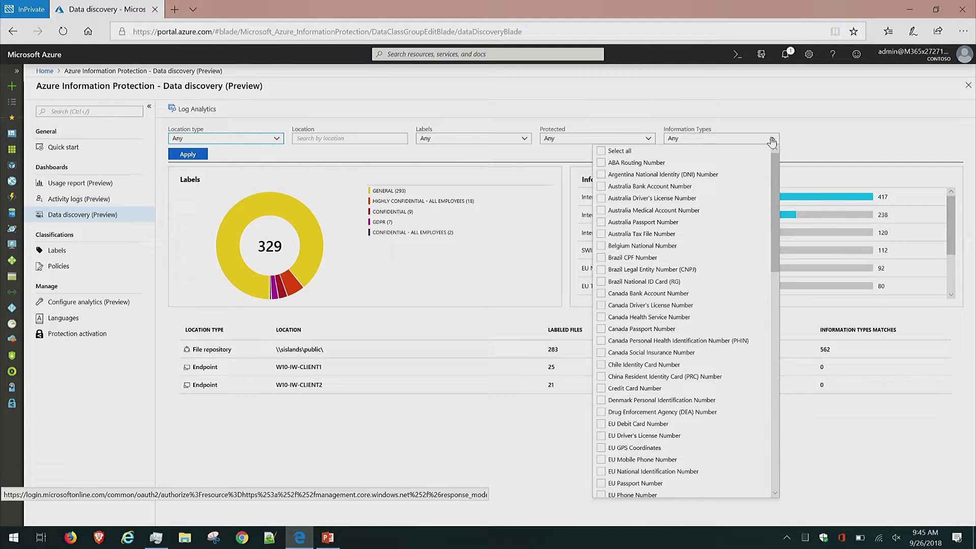
pyautogui.click(601, 388)
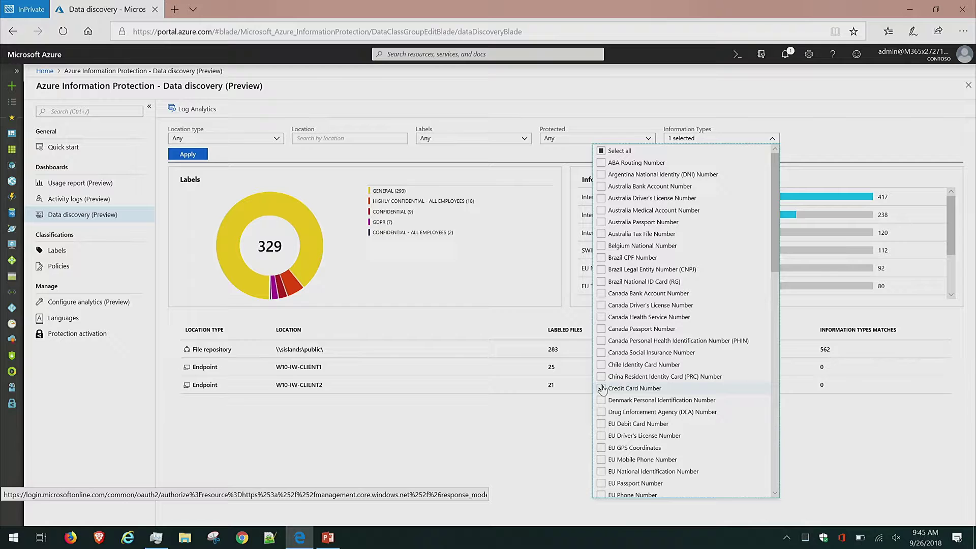
pyautogui.click(540, 160)
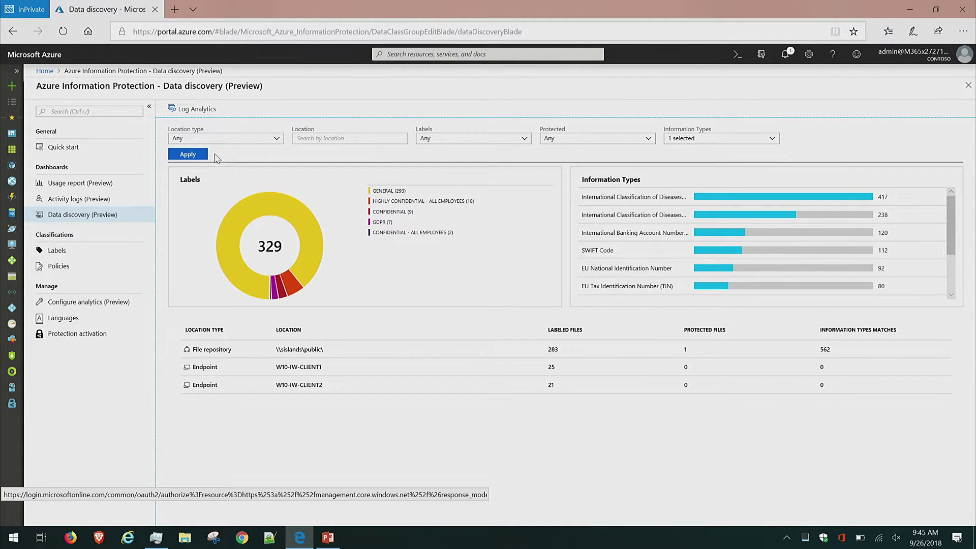
pyautogui.click(198, 155)
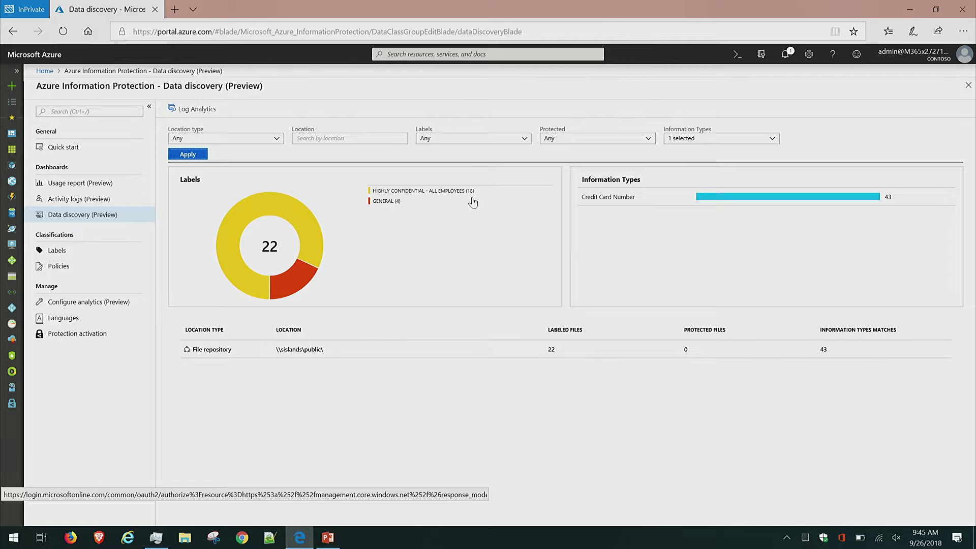
pyautogui.click(462, 349)
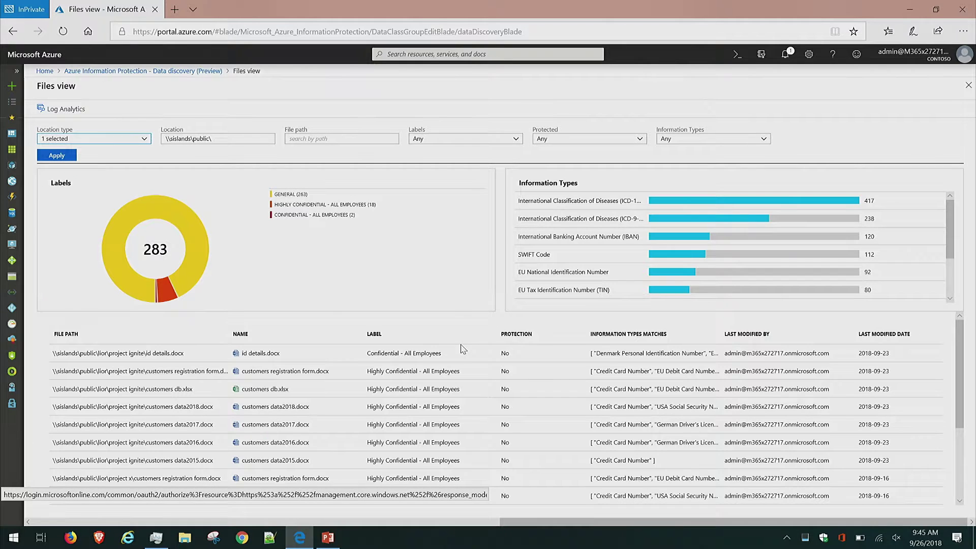
# Step: Filter the Files view to the General label and Credit Card Number, leaving four customer .docx files
pyautogui.click(488, 141)
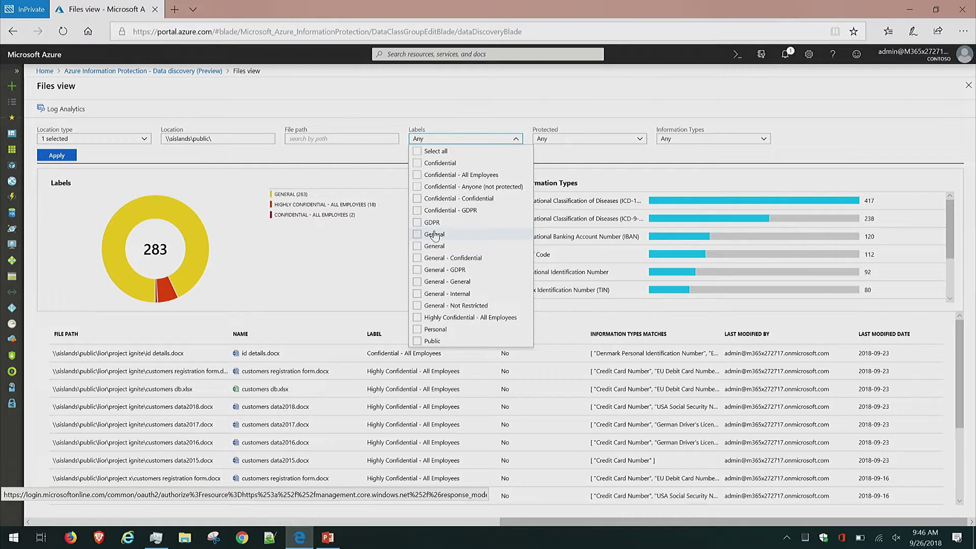
pyautogui.click(433, 234)
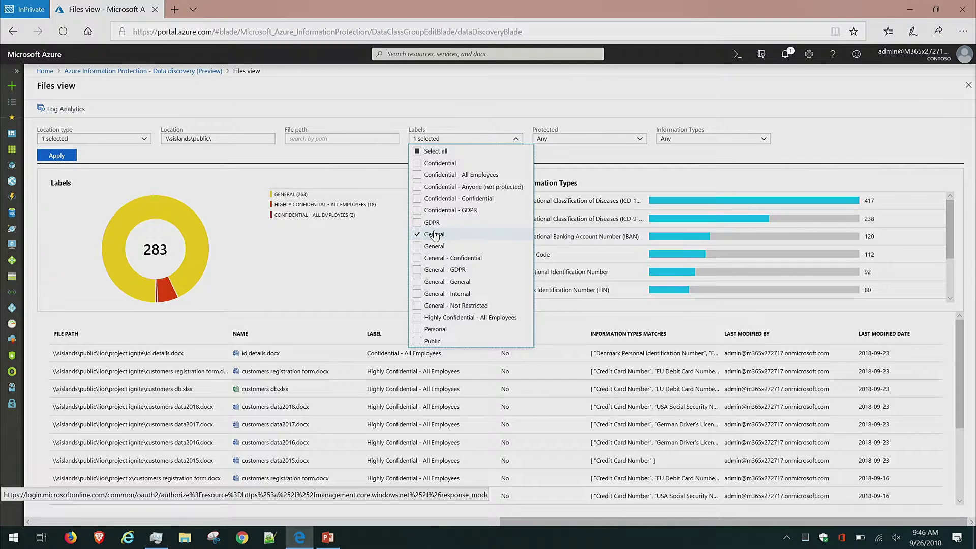
pyautogui.click(660, 142)
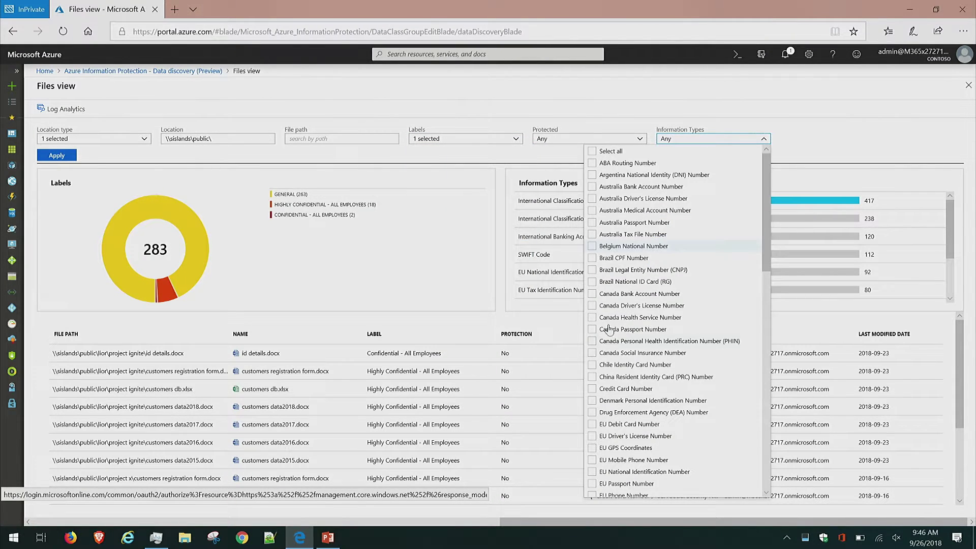
pyautogui.click(593, 389)
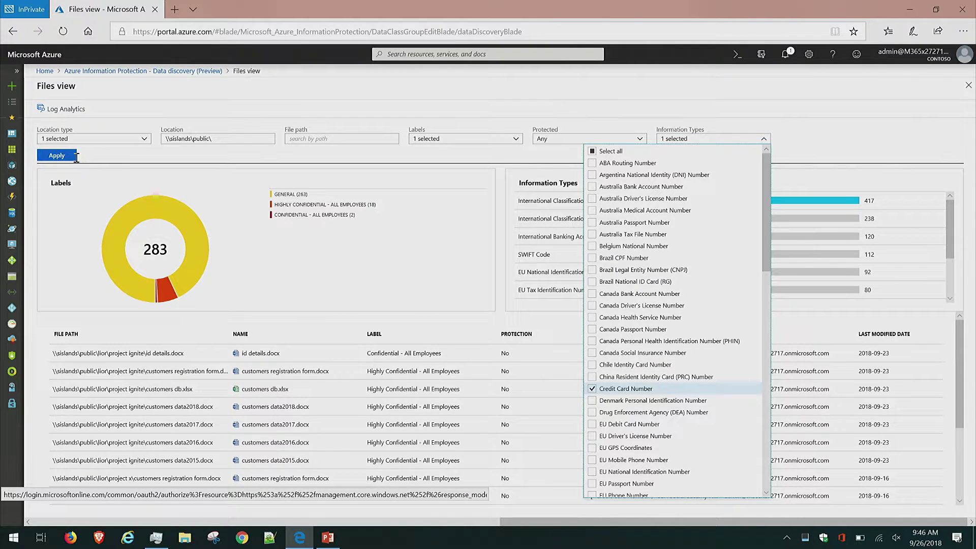
pyautogui.click(57, 156)
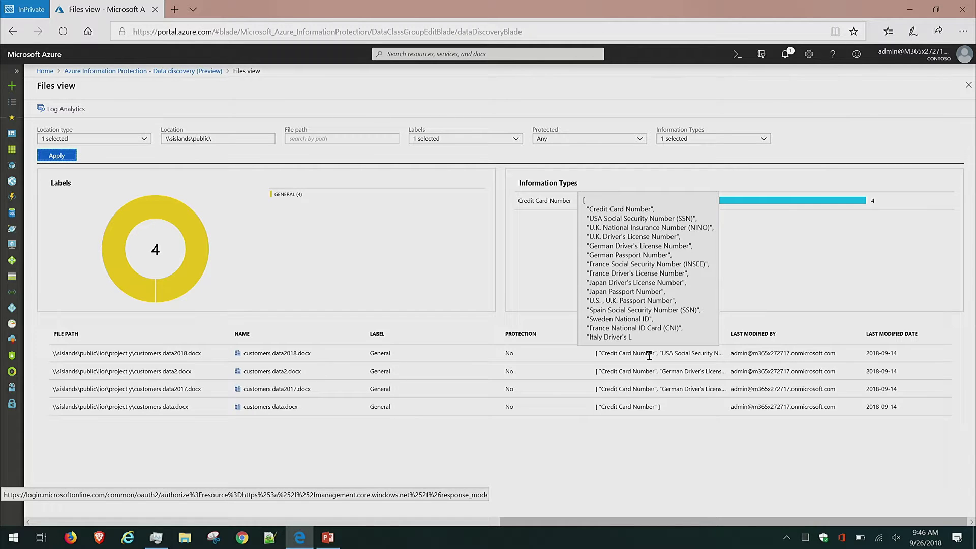
pyautogui.moveTo(649, 356); pyautogui.dragTo(584, 344)
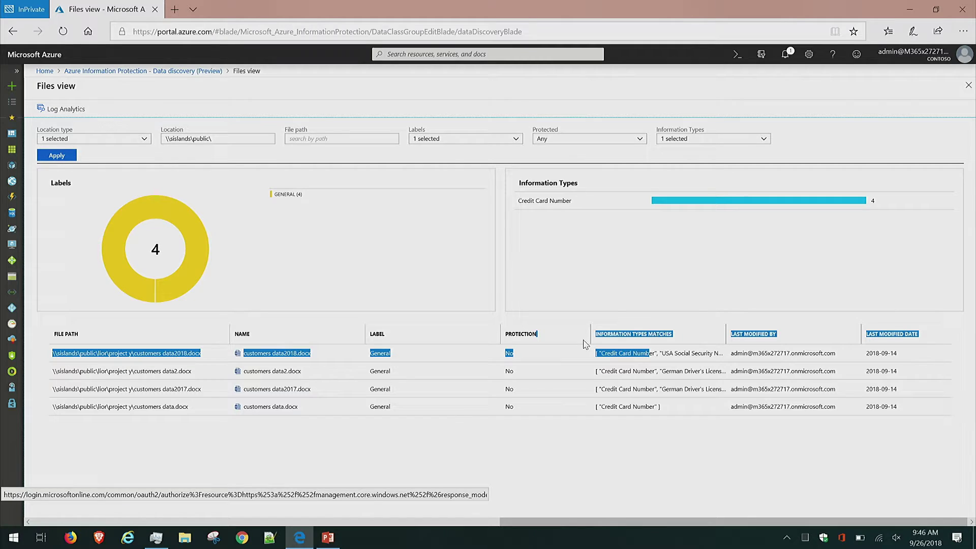
pyautogui.click(819, 351)
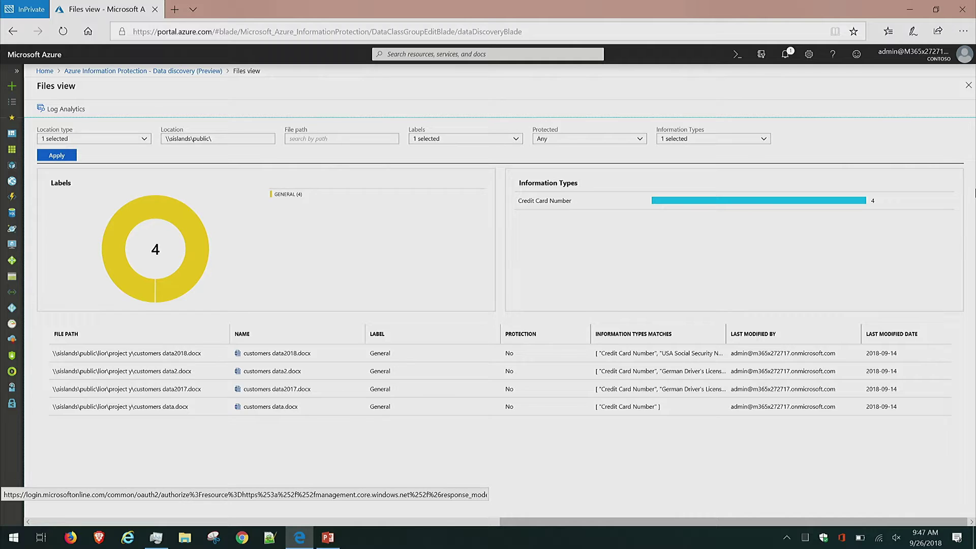
# Step: Back on Data discovery, reset Information Types to Any and bring up the Log Analytics query
pyautogui.click(966, 85)
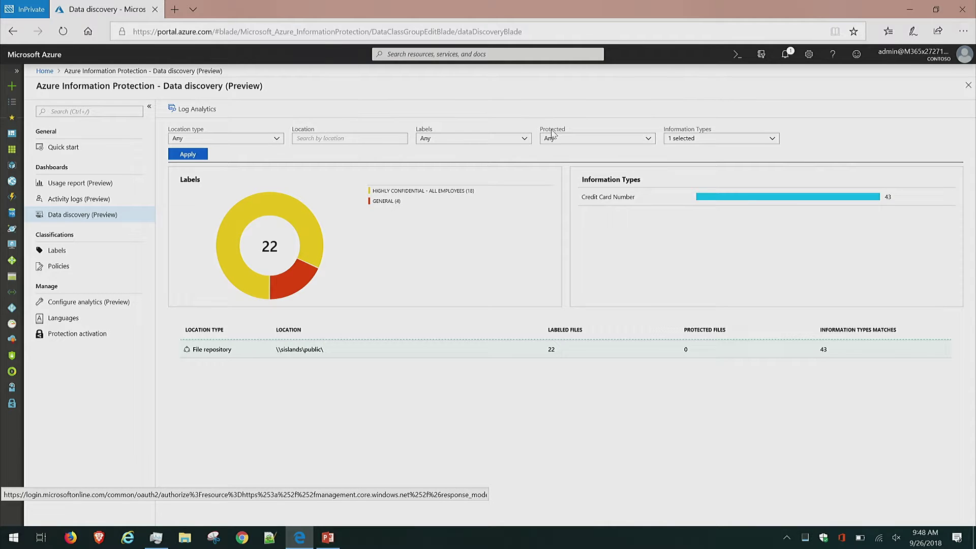
pyautogui.click(680, 140)
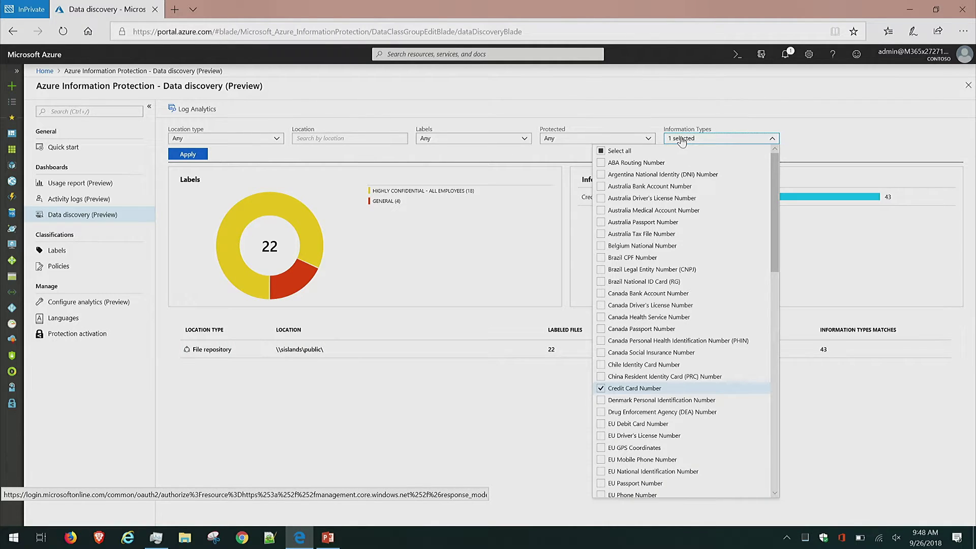
pyautogui.click(632, 152)
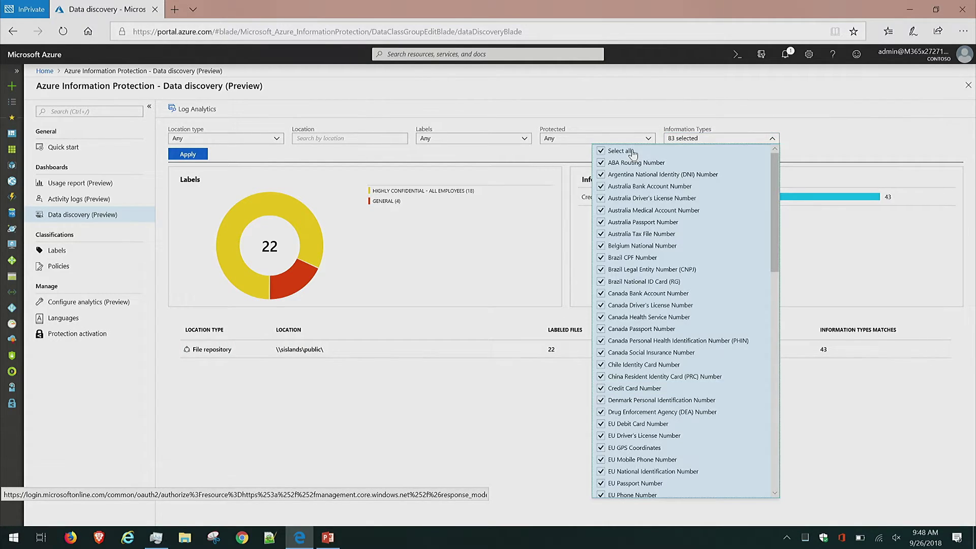
pyautogui.click(633, 152)
pyautogui.click(544, 106)
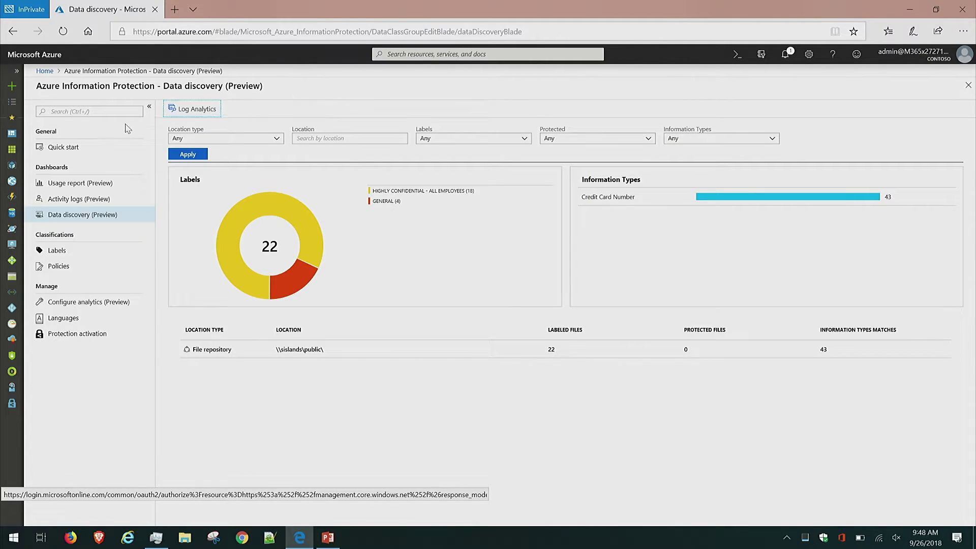
pyautogui.click(207, 115)
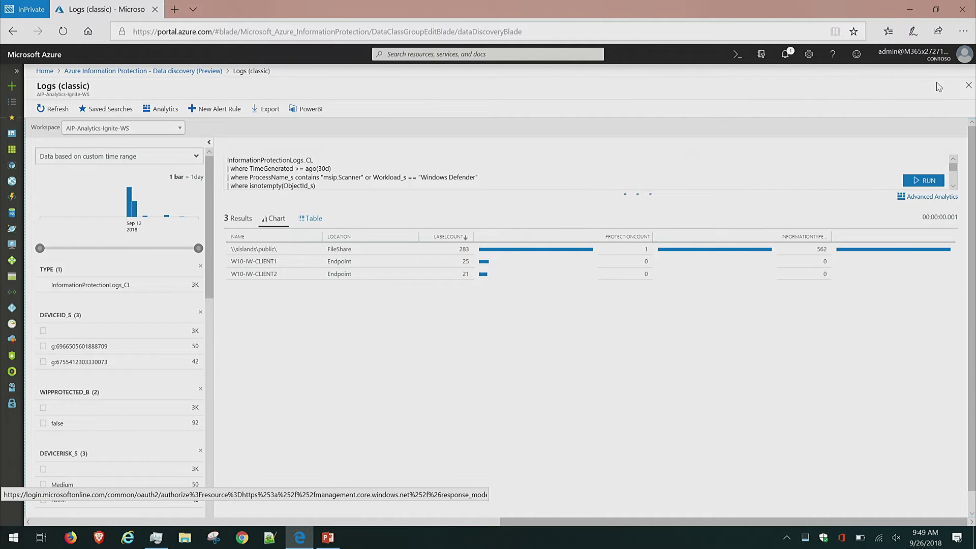
# Step: Leave Logs (classic) and reapply Data discovery for all types: 329 labeled files, 562 matches
pyautogui.click(963, 86)
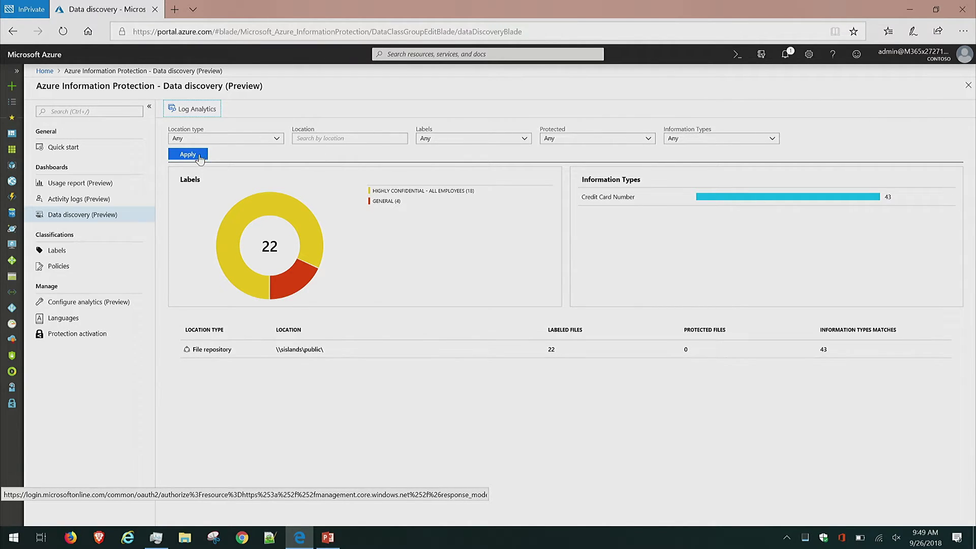
pyautogui.click(197, 157)
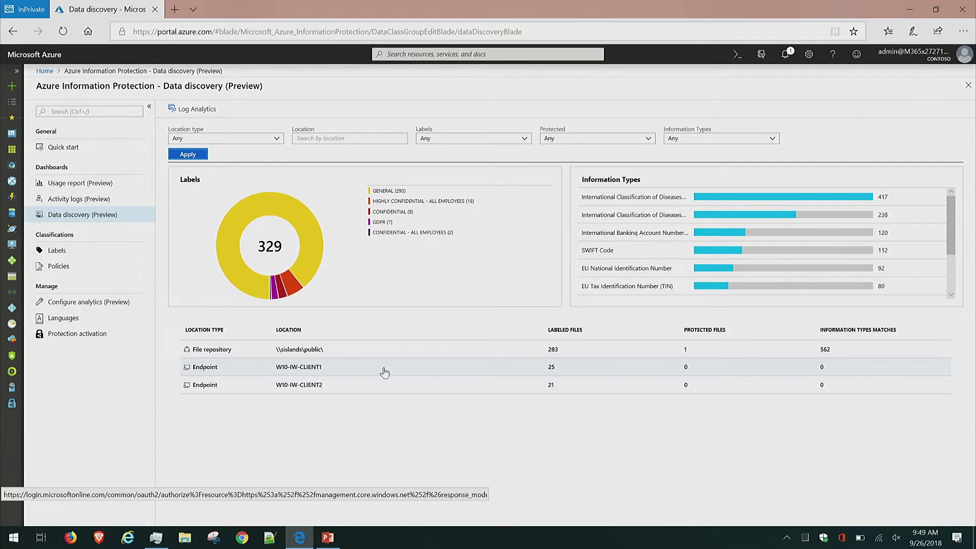
# Step: Review the 25 unprotected labeled files on W10-IW-CLIENT1, then return to the dashboard
pyautogui.click(384, 370)
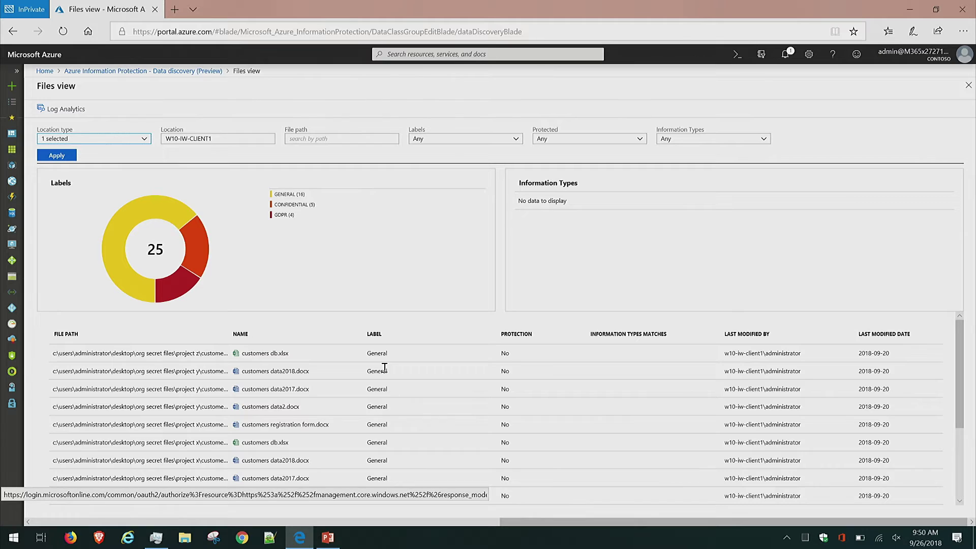
pyautogui.click(965, 95)
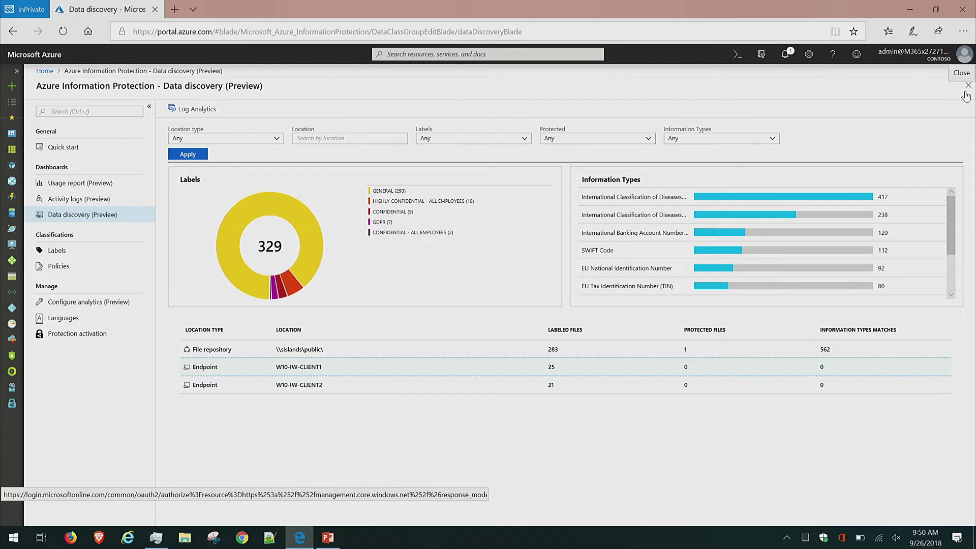
# Step: Return to the PowerPoint deck, showing slide 6, the "Usage reports" section title
pyautogui.hotkey('alt', 'Tab')
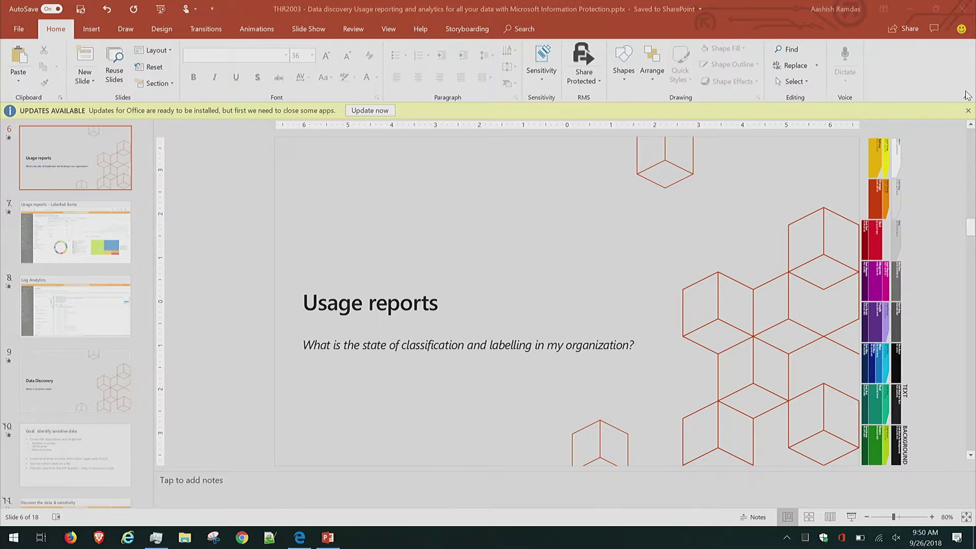